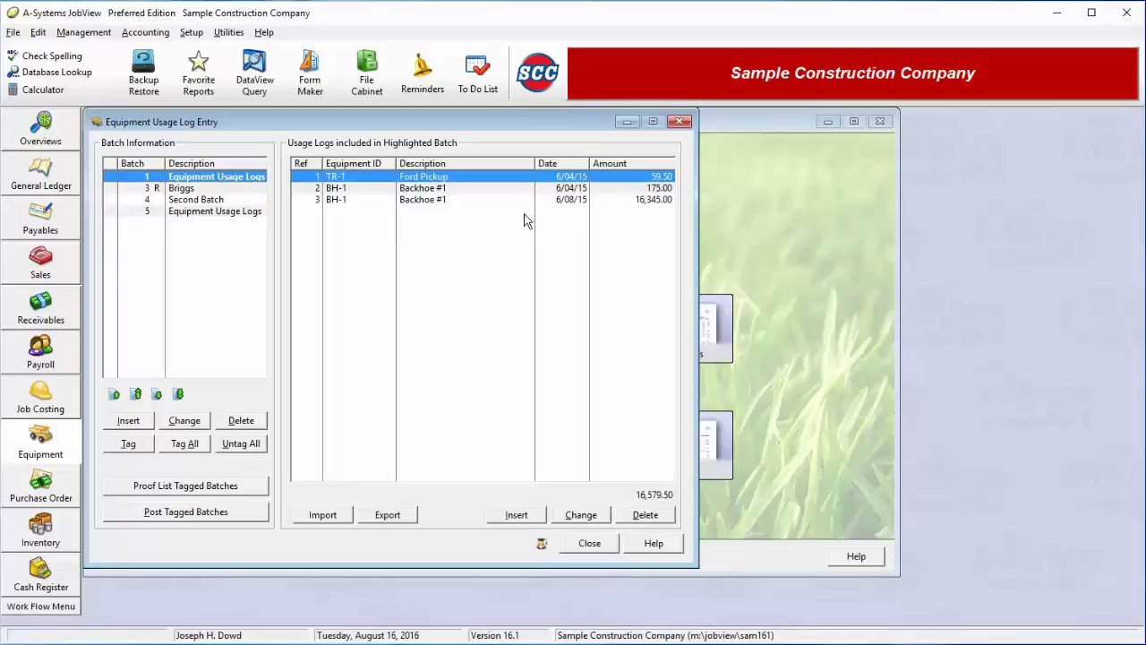
# Check which usage logs each of the four batches contains, ending on batch 1
pyautogui.click(214, 188)
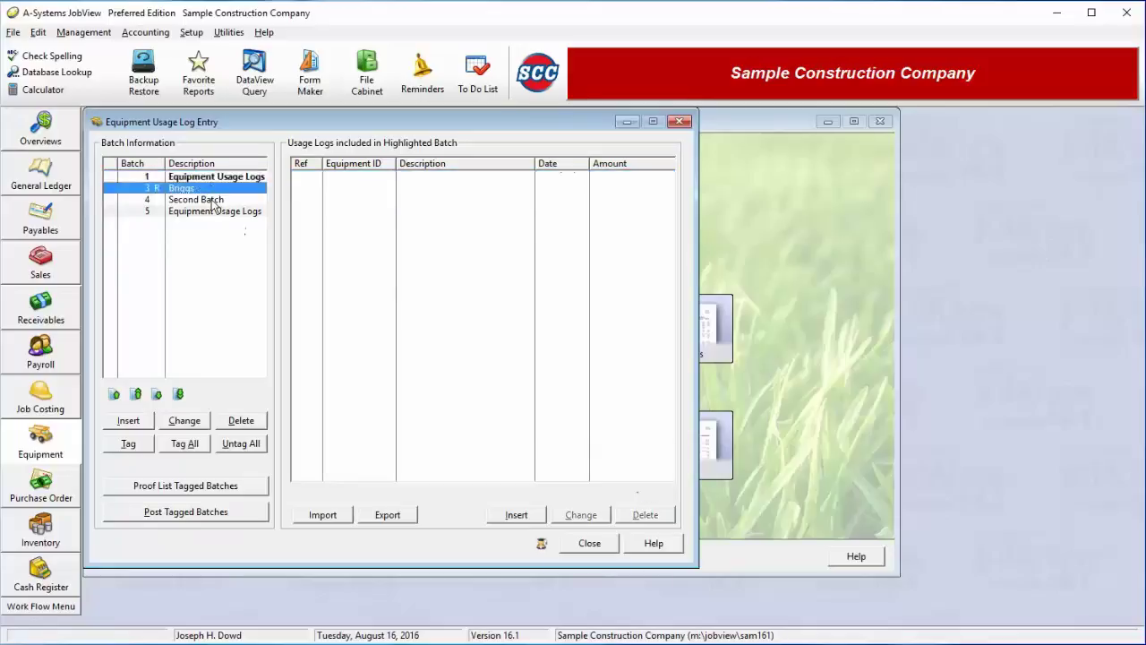
pyautogui.click(215, 200)
pyautogui.click(214, 211)
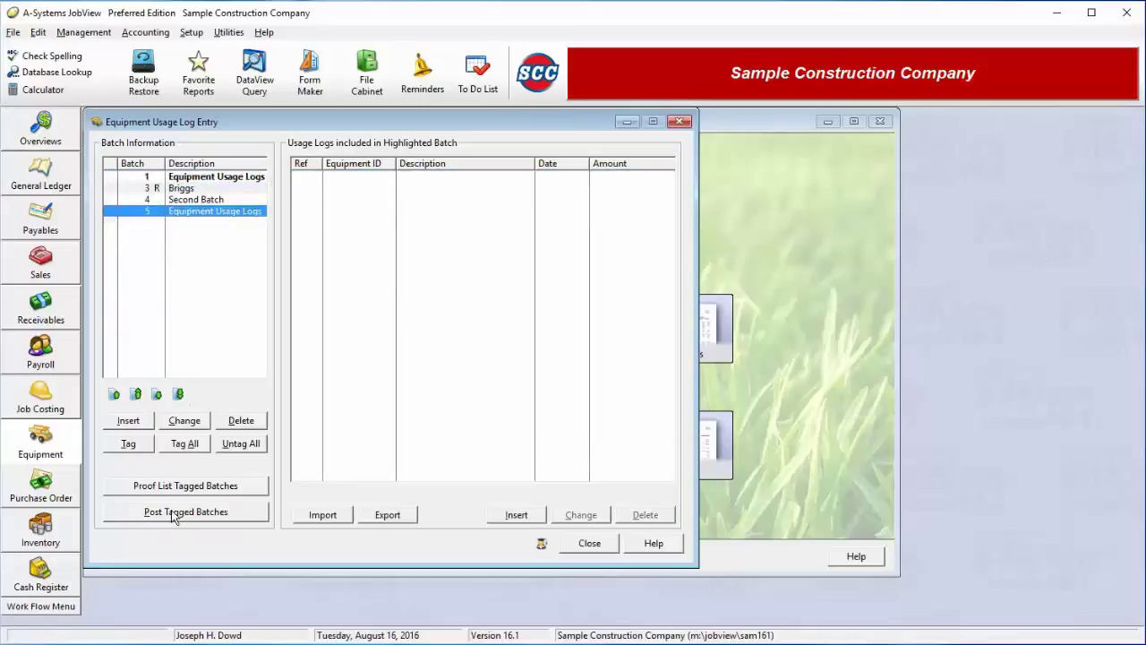
pyautogui.click(228, 178)
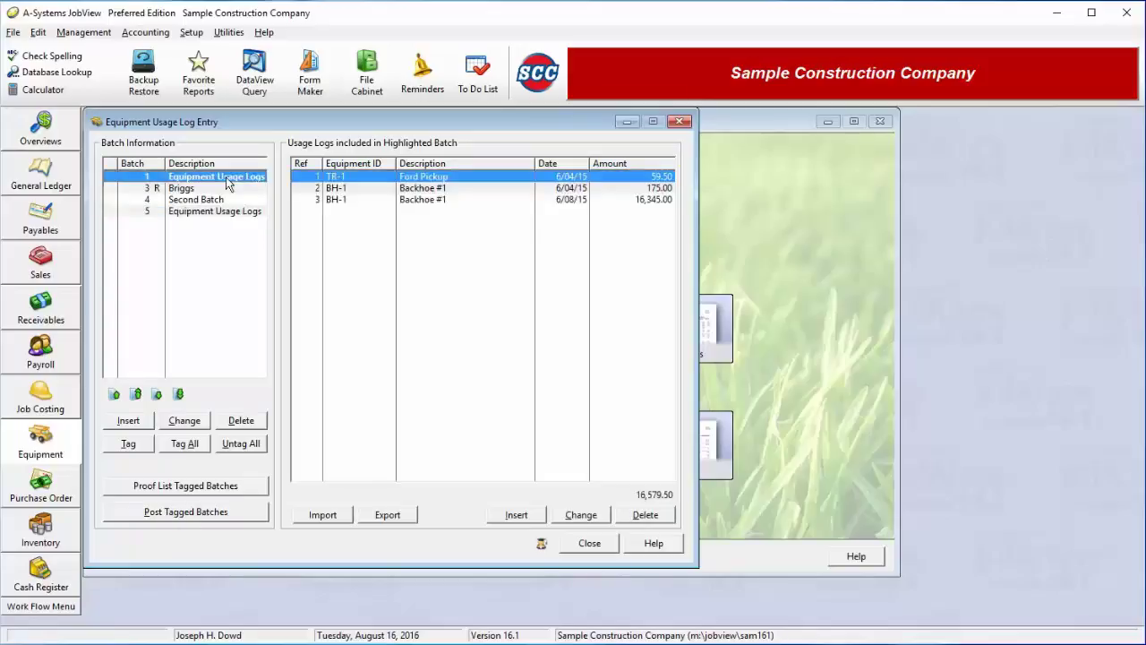
# Add a new usage log to batch 1 for equipment TR-2, the Flat Bed Truck
pyautogui.click(529, 517)
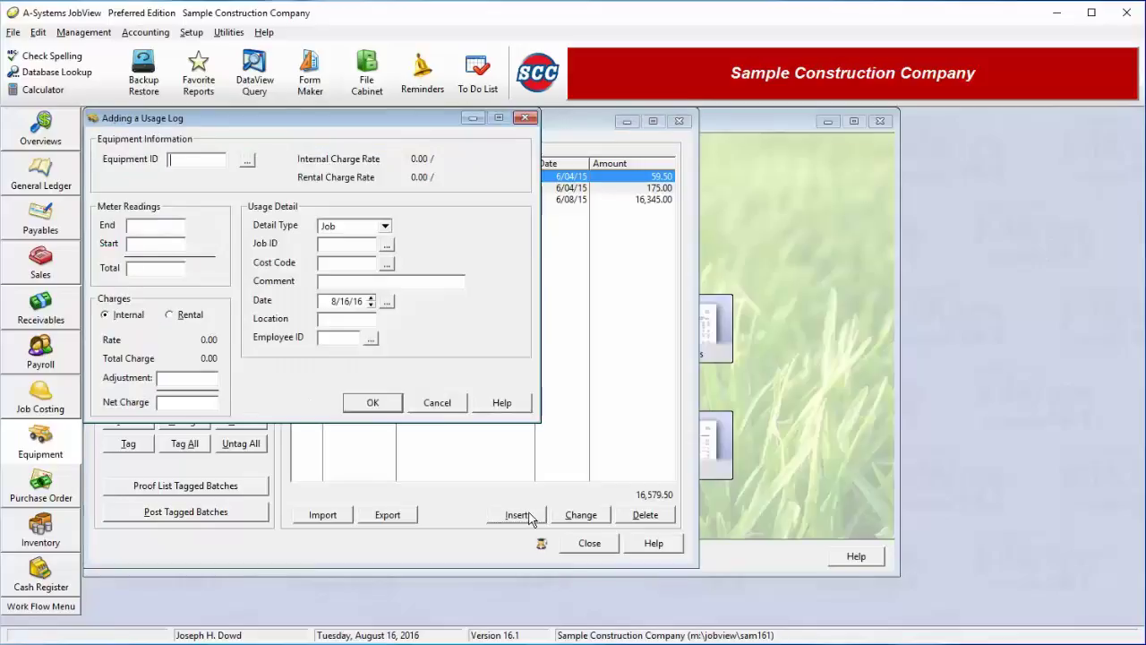
pyautogui.click(252, 164)
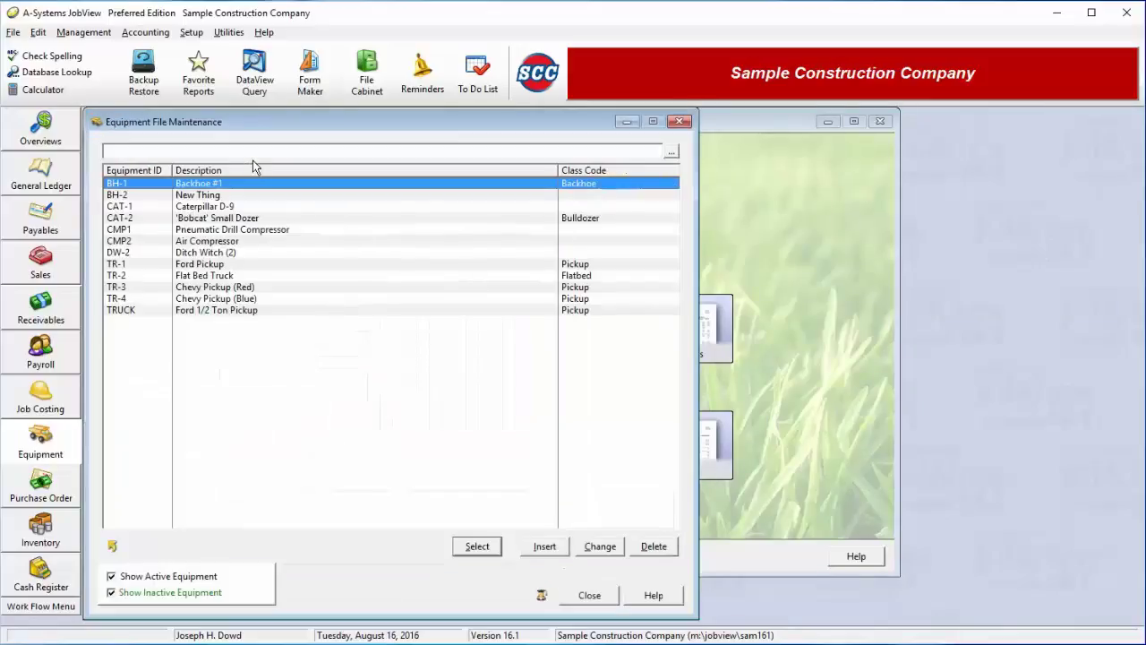
pyautogui.click(234, 276)
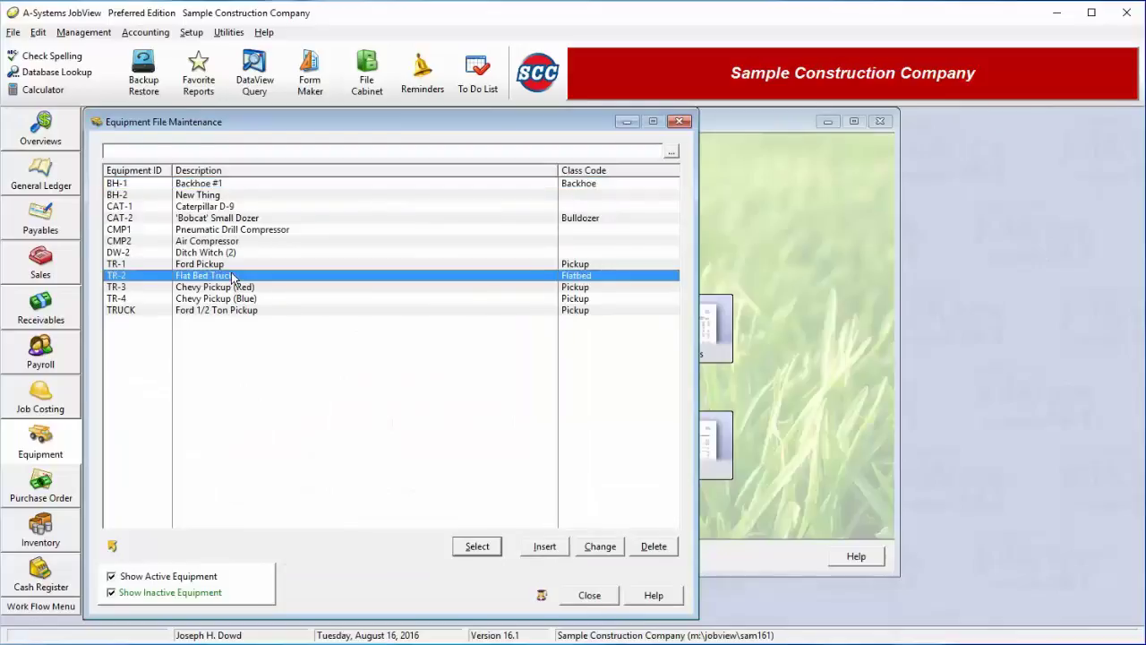
pyautogui.doubleClick(233, 276)
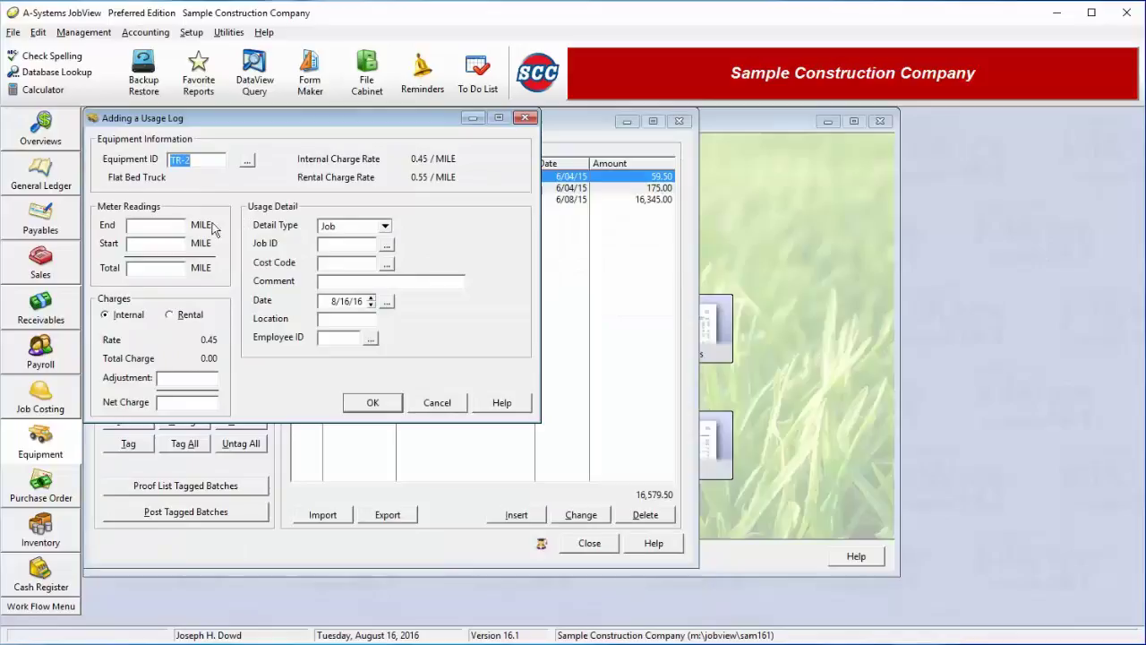
# Enter the truck's meter readings with an end of 72,550 miles and a start of 72,485 miles
pyautogui.click(167, 226)
pyautogui.click(170, 245)
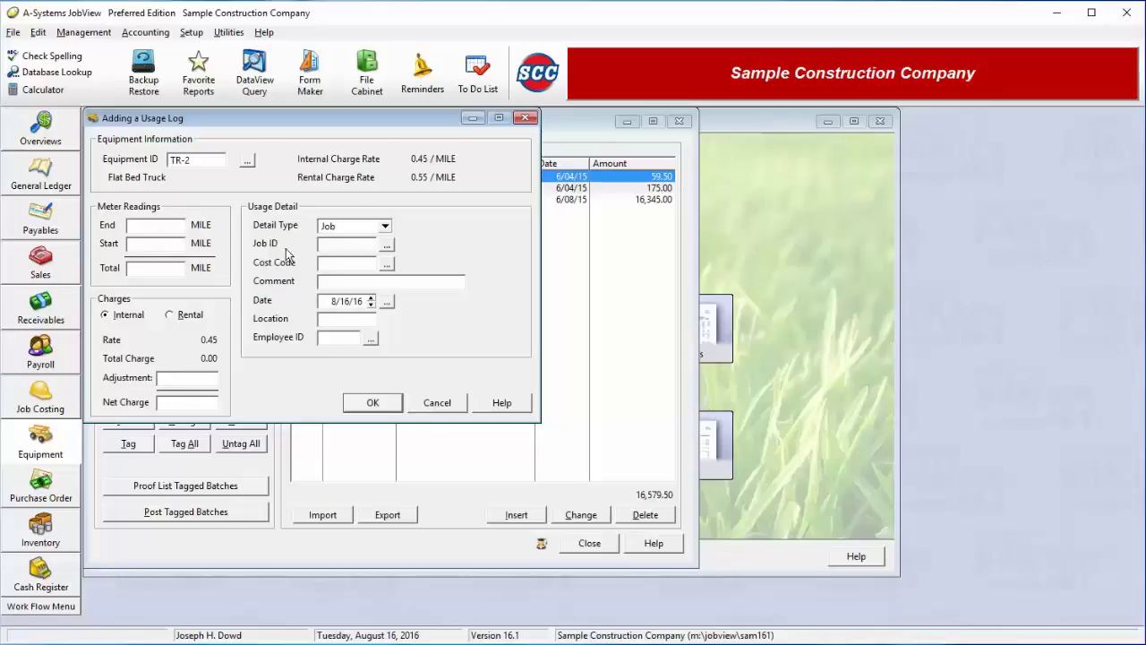
pyautogui.write('2550')
pyautogui.press('Tab')
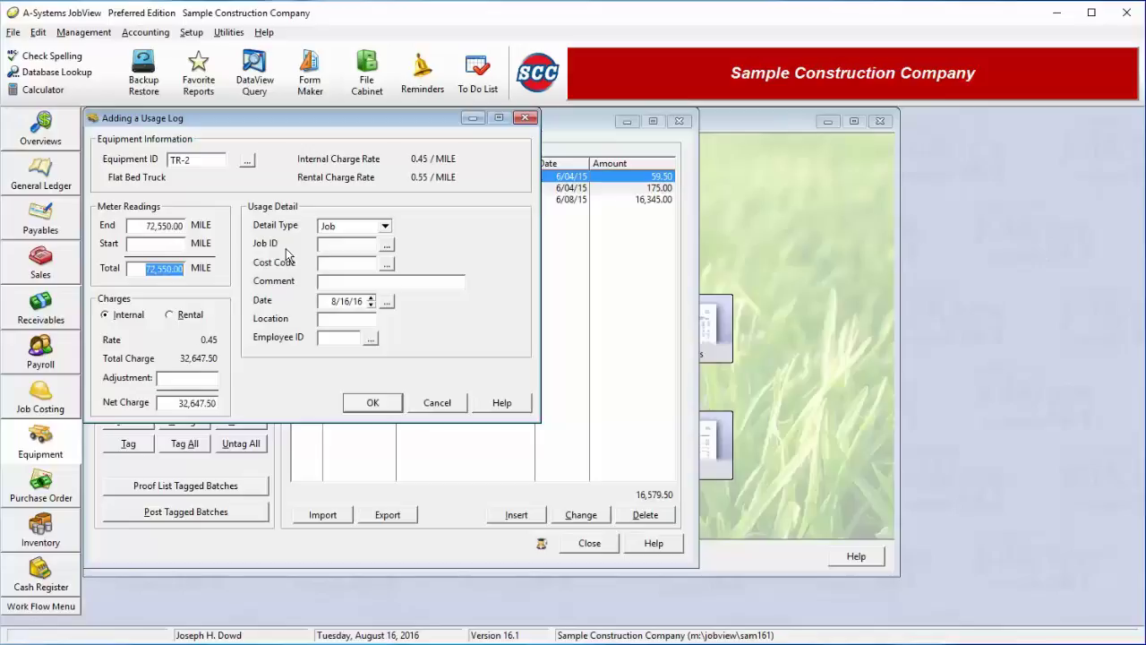
pyautogui.hotkey('shift', 'Tab')
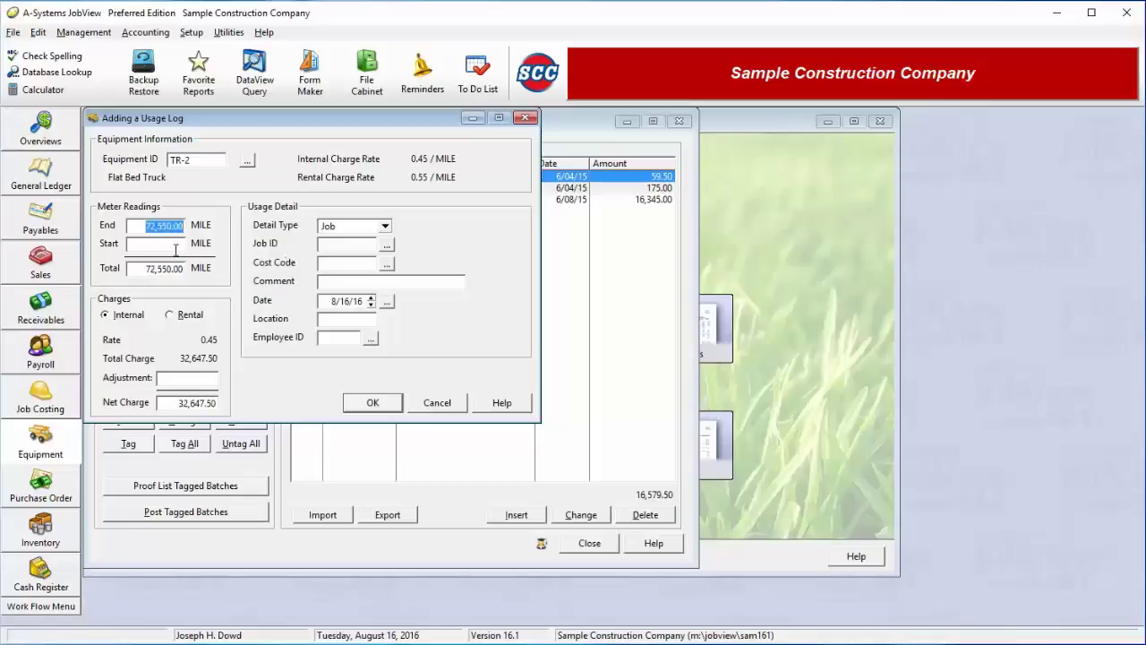
pyautogui.hotkey('shift', 'Tab')
pyautogui.write('72,4')
pyautogui.write('85')
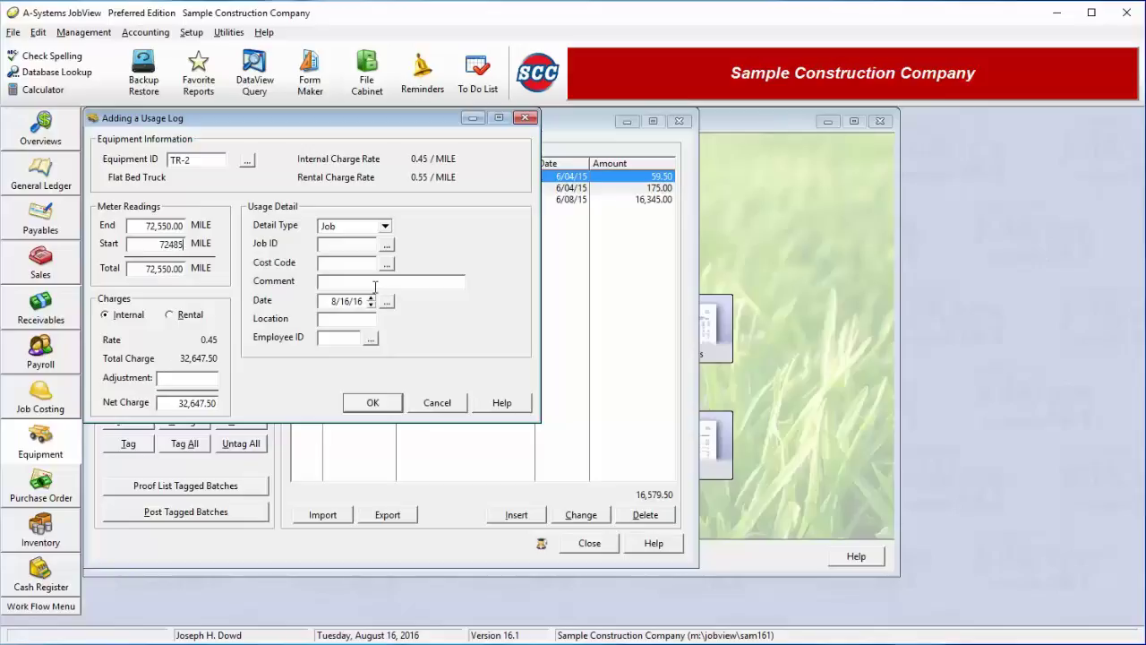
pyautogui.press('Tab')
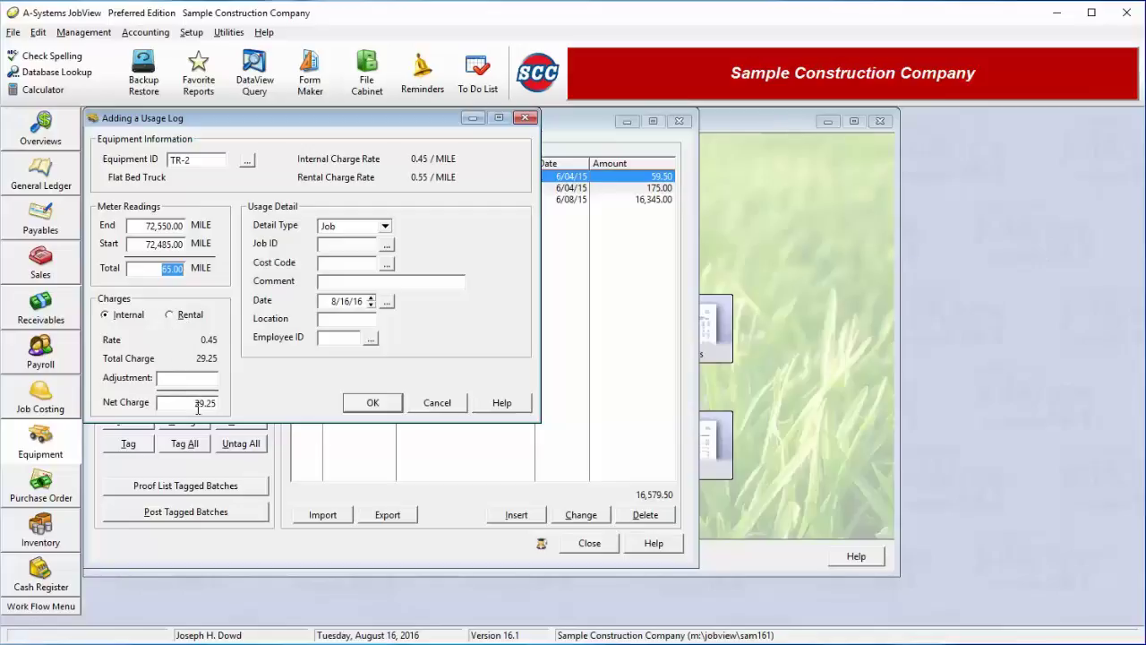
# Enter a charge adjustment of 20.00 on the usage log
pyautogui.click(206, 377)
pyautogui.write('.00')
pyautogui.press('Tab')
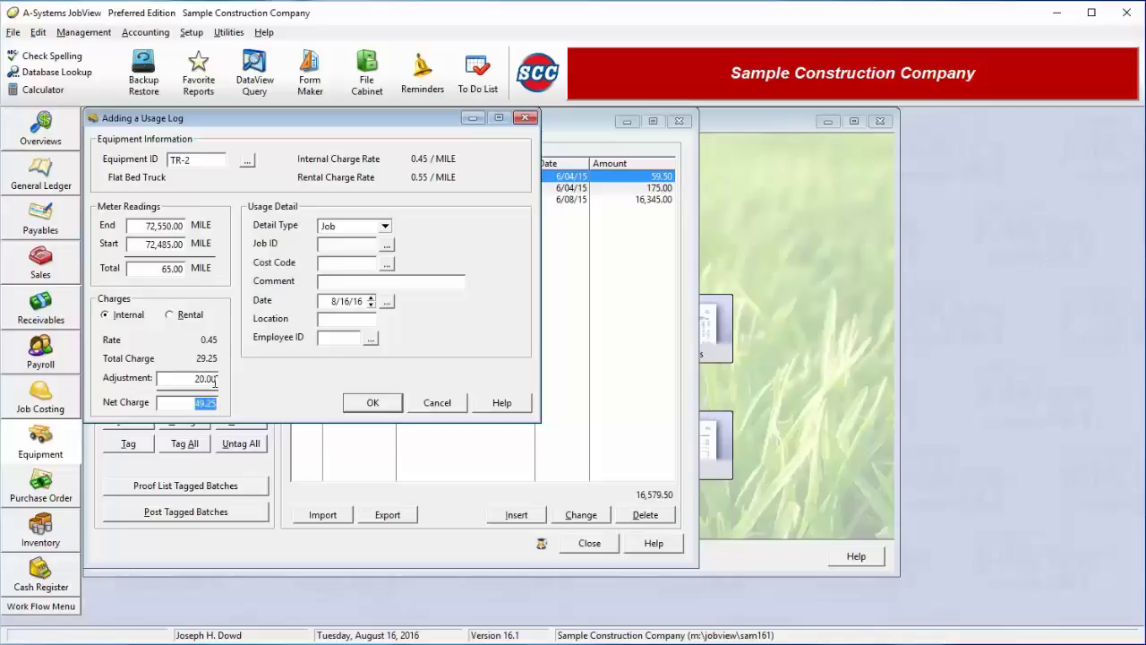
# Charge the usage to job 300, Pleasant City C of C Office, with detail type Job and cost code 03301G Pour Footings
pyautogui.click(387, 227)
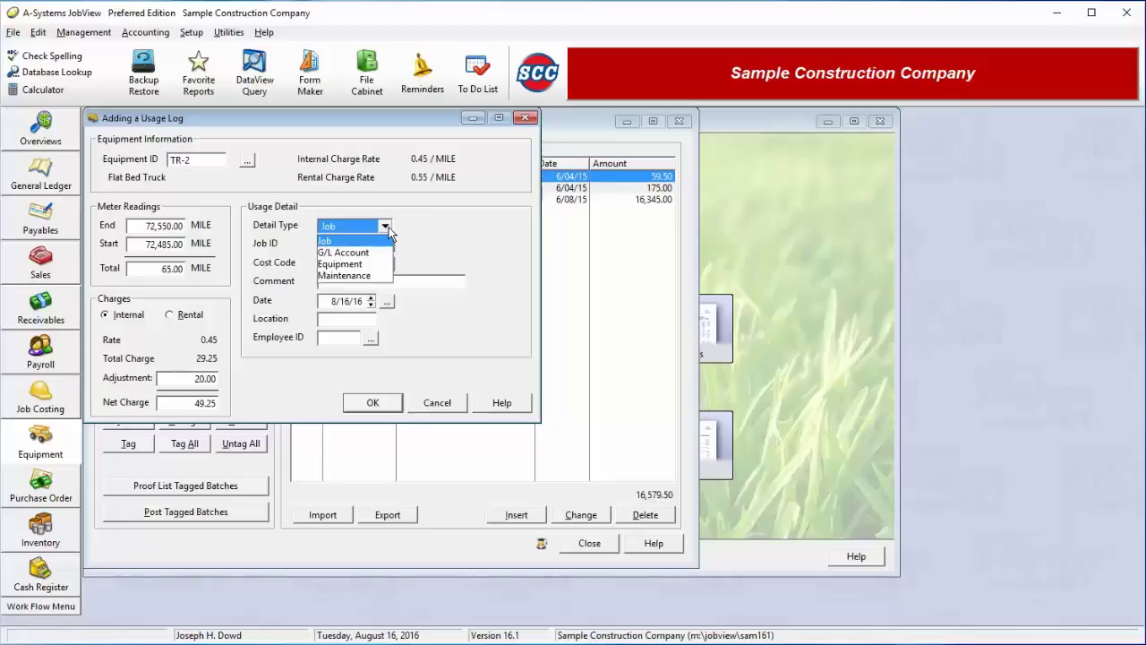
pyautogui.click(376, 242)
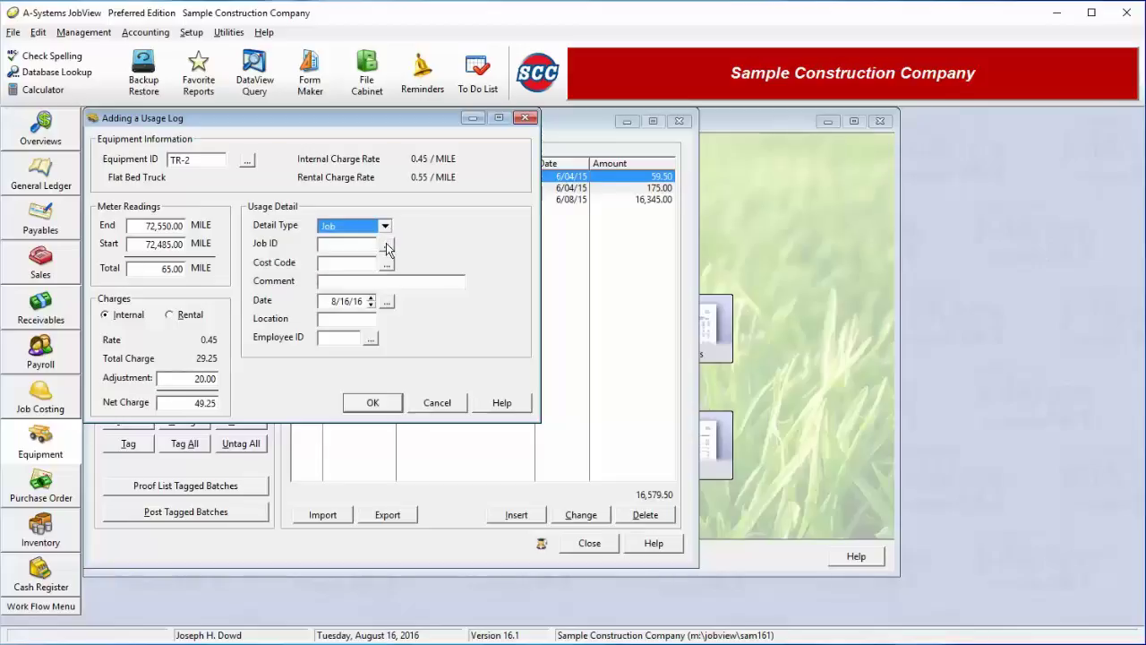
pyautogui.click(385, 246)
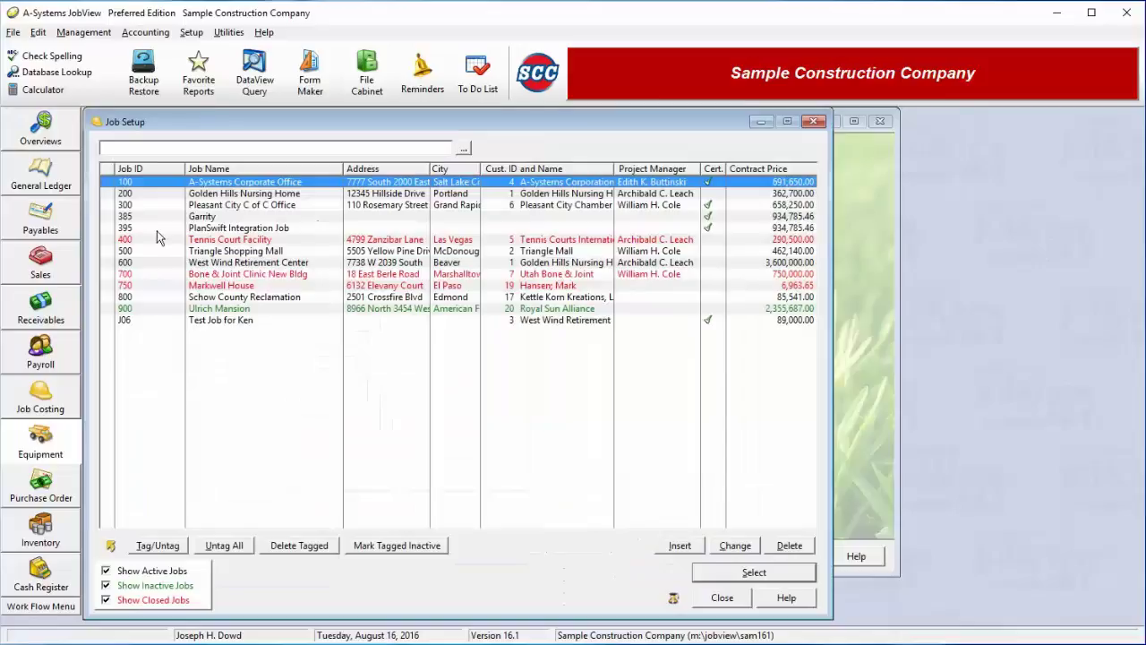
pyautogui.doubleClick(176, 207)
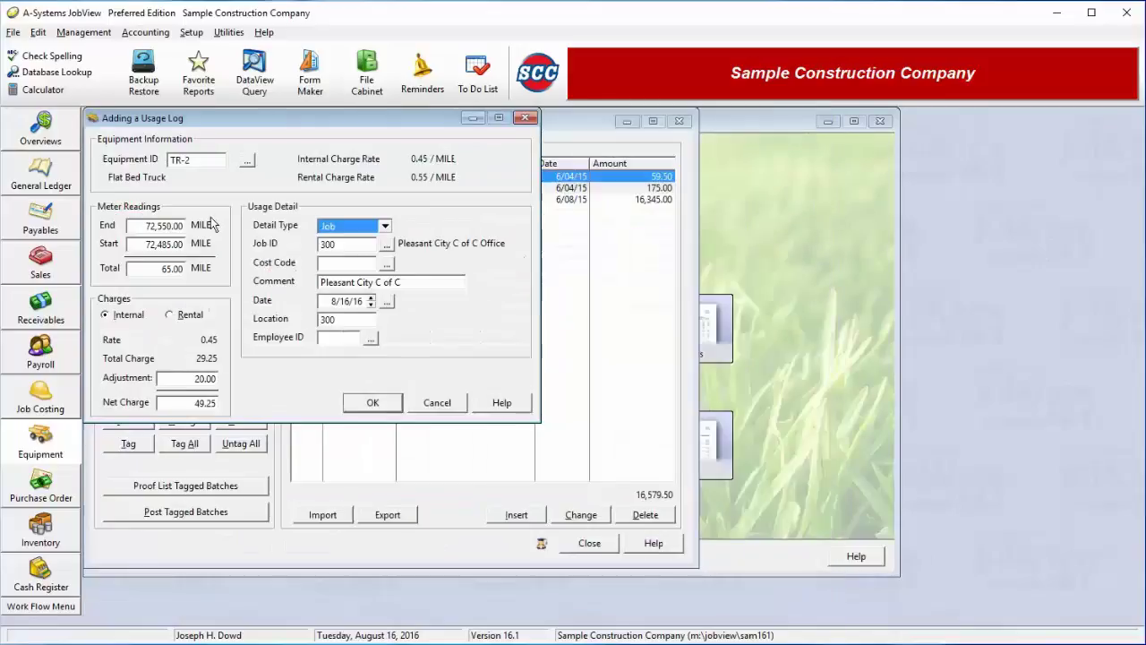
pyautogui.click(385, 257)
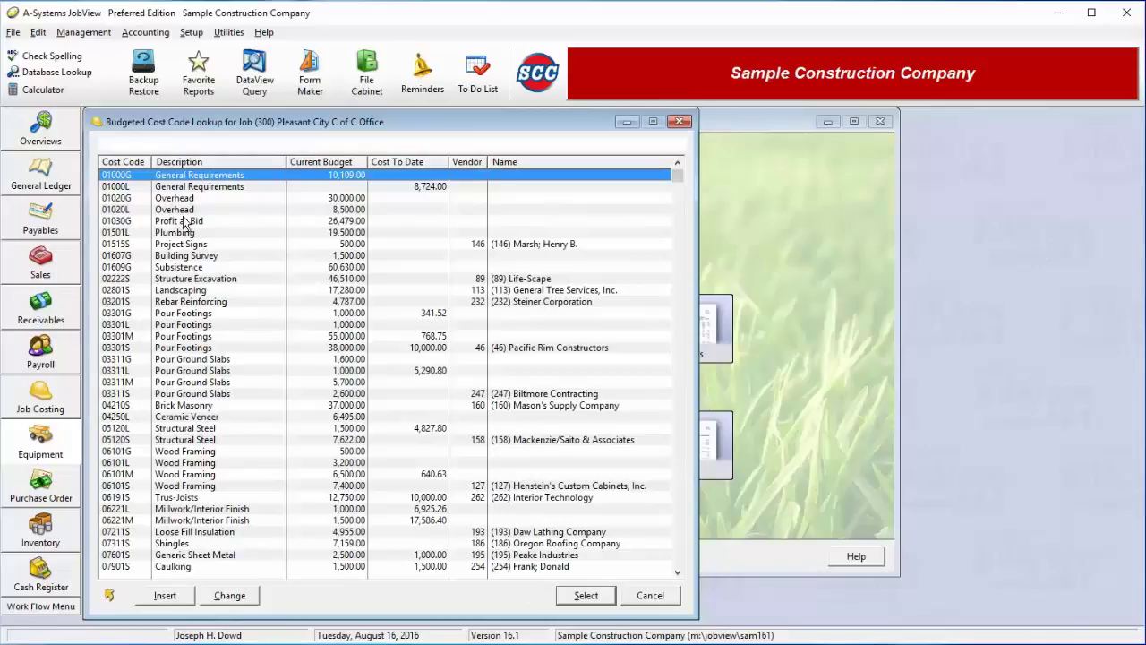
pyautogui.doubleClick(182, 314)
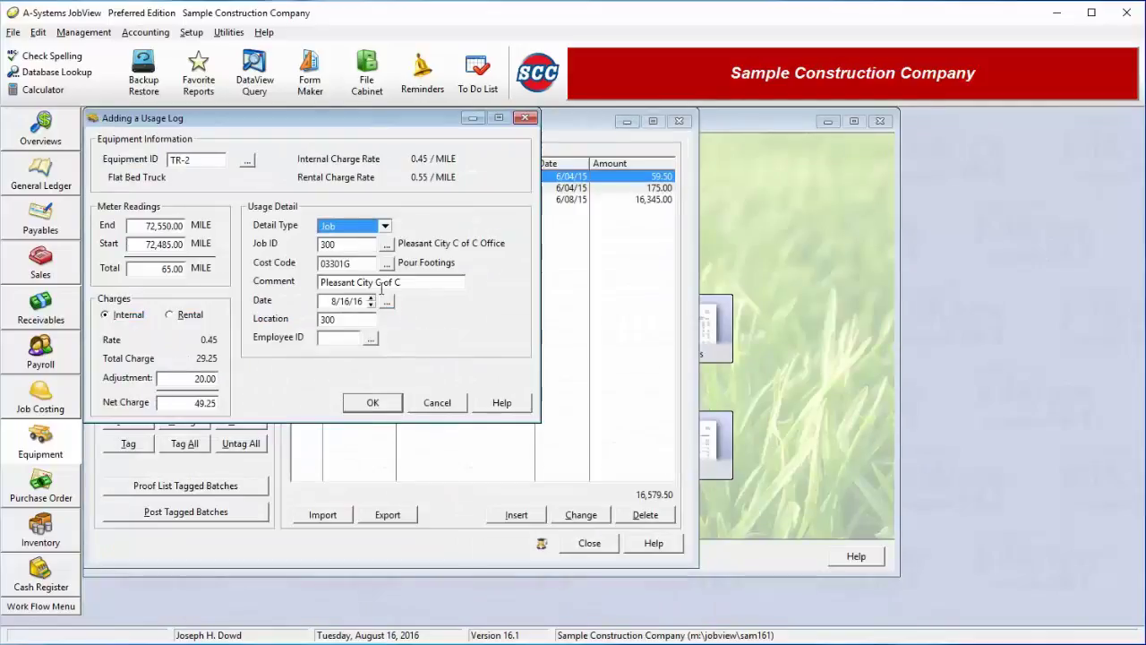
# Review the log's comment, date and location, and look through the employee list without choosing anyone
pyautogui.moveTo(394, 283); pyautogui.dragTo(300, 297)
pyautogui.moveTo(413, 284); pyautogui.dragTo(288, 289)
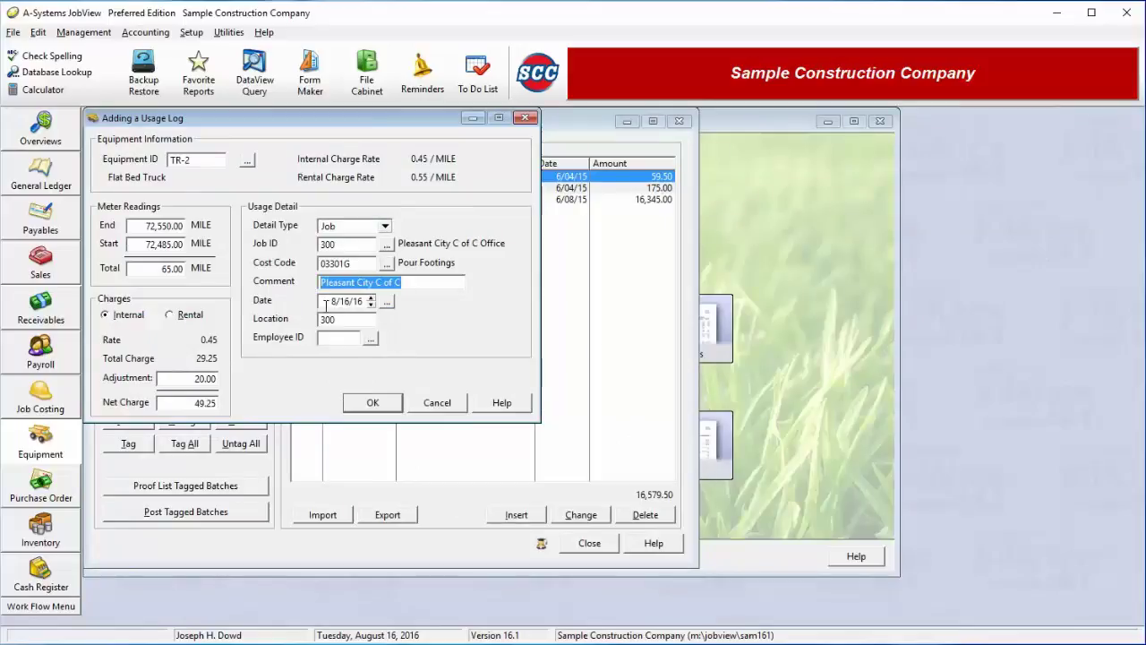
pyautogui.click(328, 302)
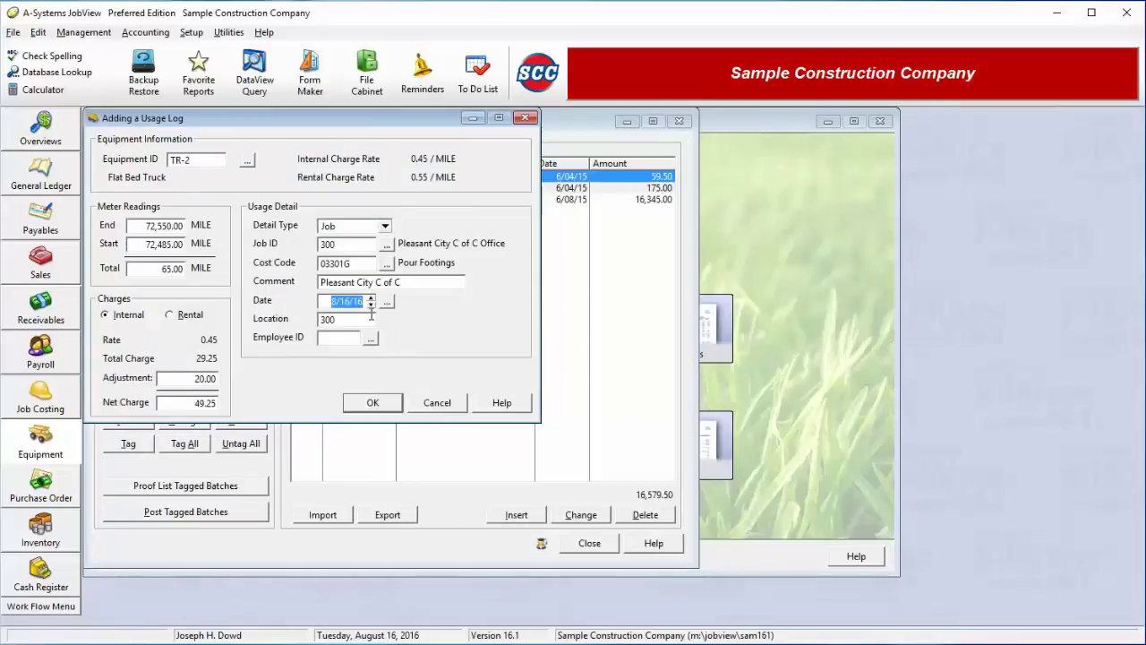
pyautogui.click(315, 320)
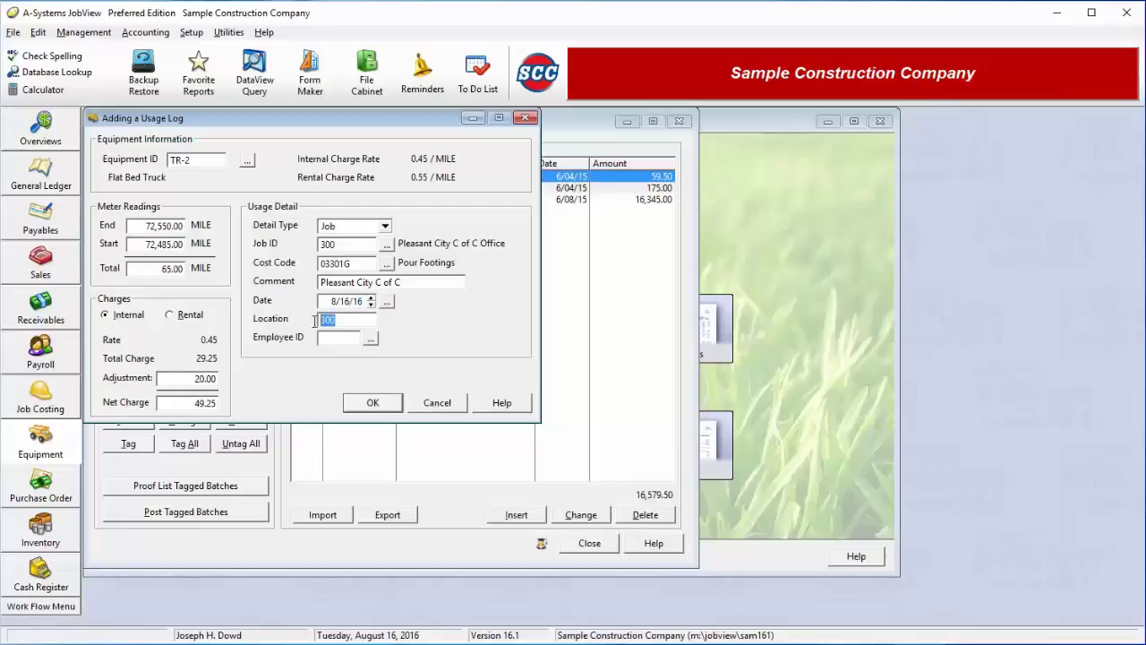
pyautogui.click(371, 338)
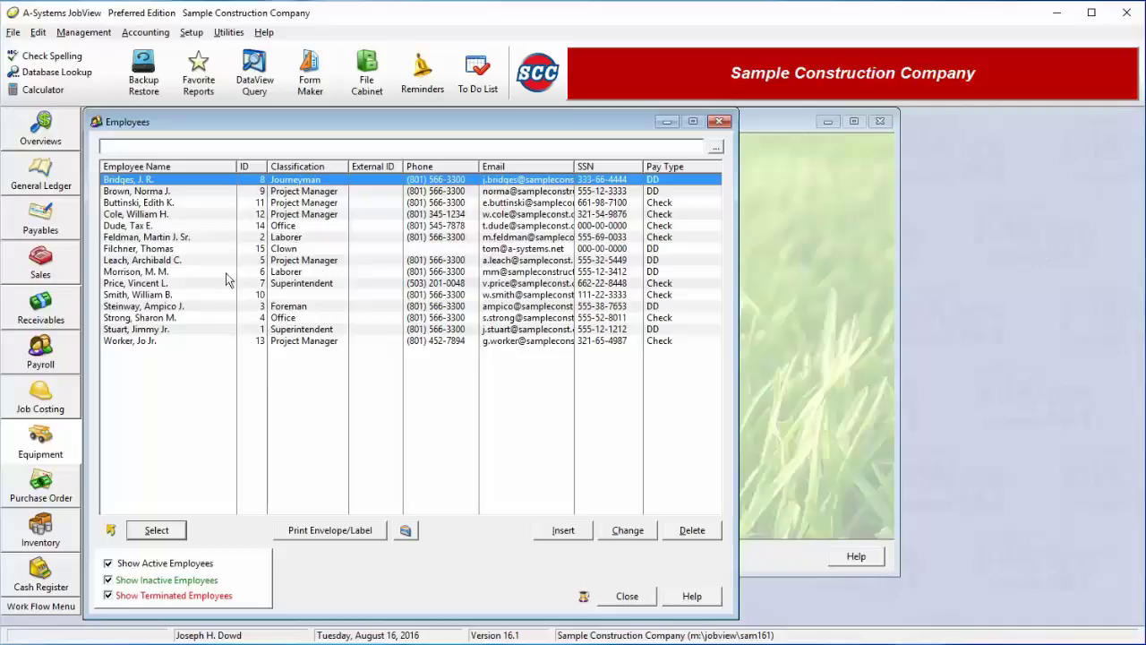
pyautogui.click(638, 598)
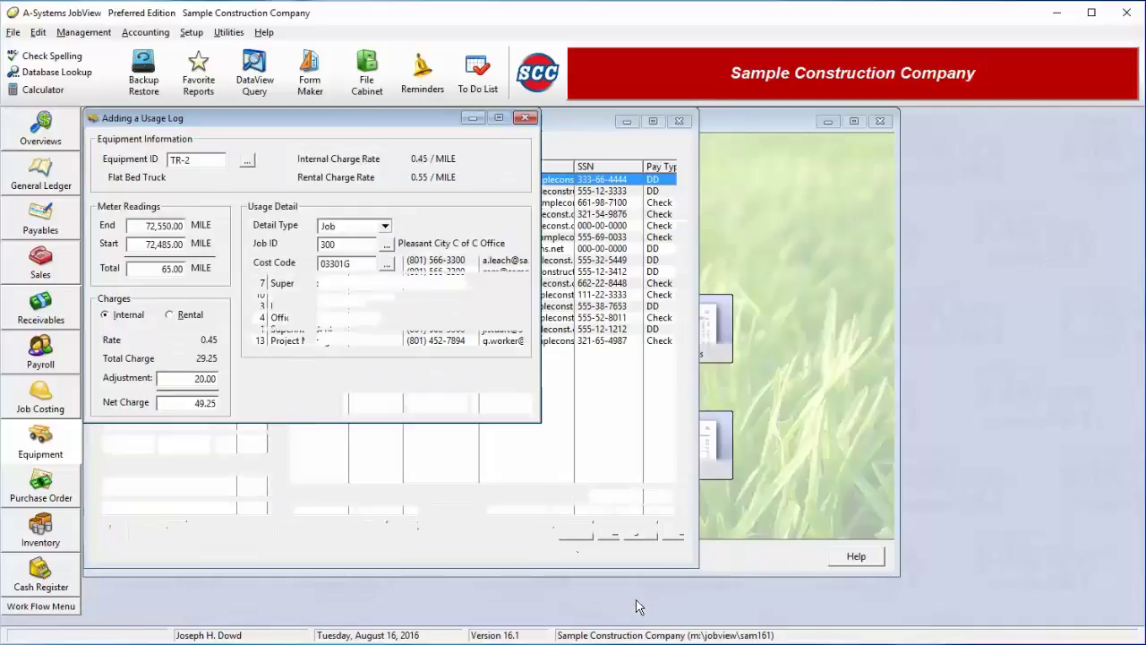
# Save the Flat Bed Truck usage log and dismiss the next blank entry to return to the batch's log list
pyautogui.click(374, 403)
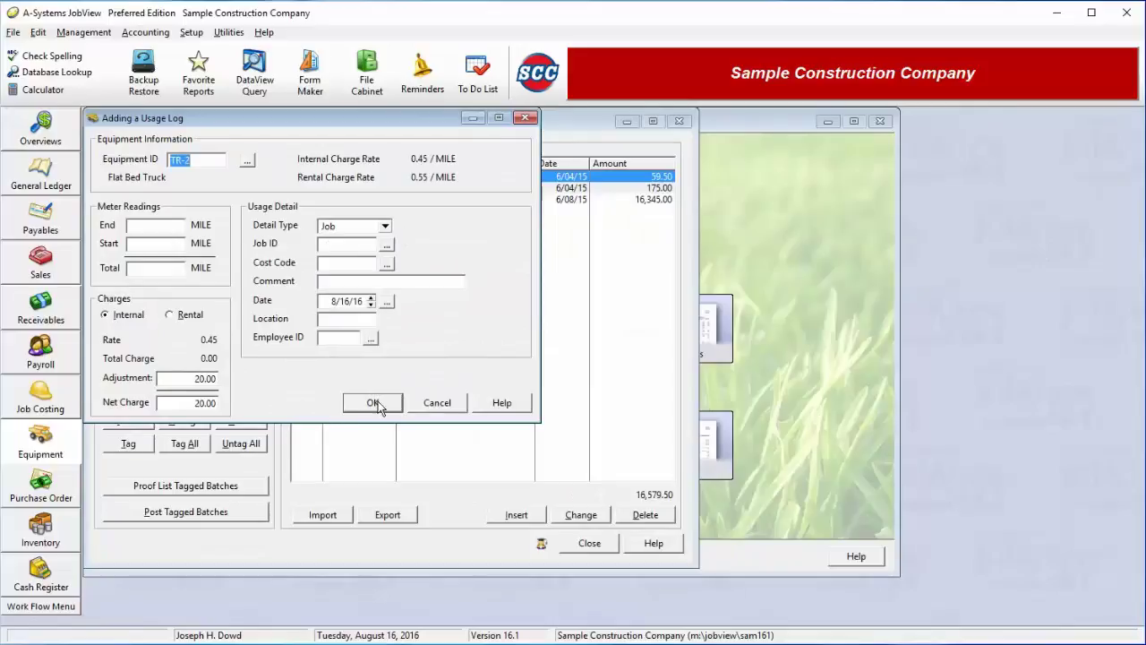
pyautogui.click(428, 402)
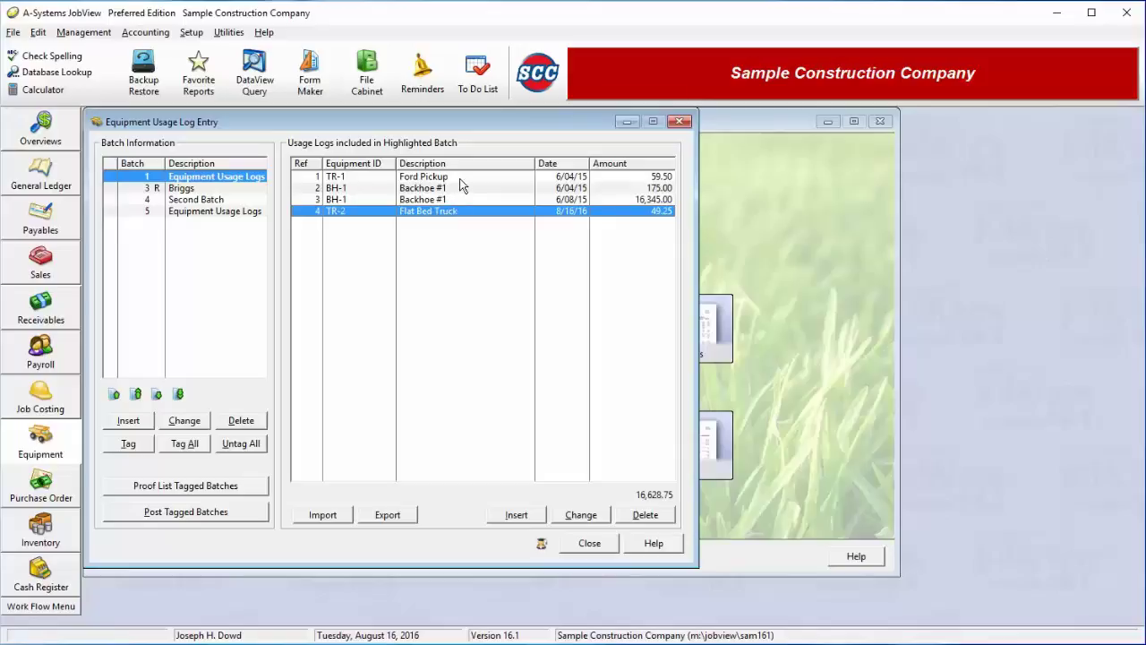
pyautogui.moveTo(459, 178); pyautogui.dragTo(469, 219)
# Tag batch 1 and run its usage log proof listing with the Standard Report, closing the report list when done
pyautogui.click(109, 176)
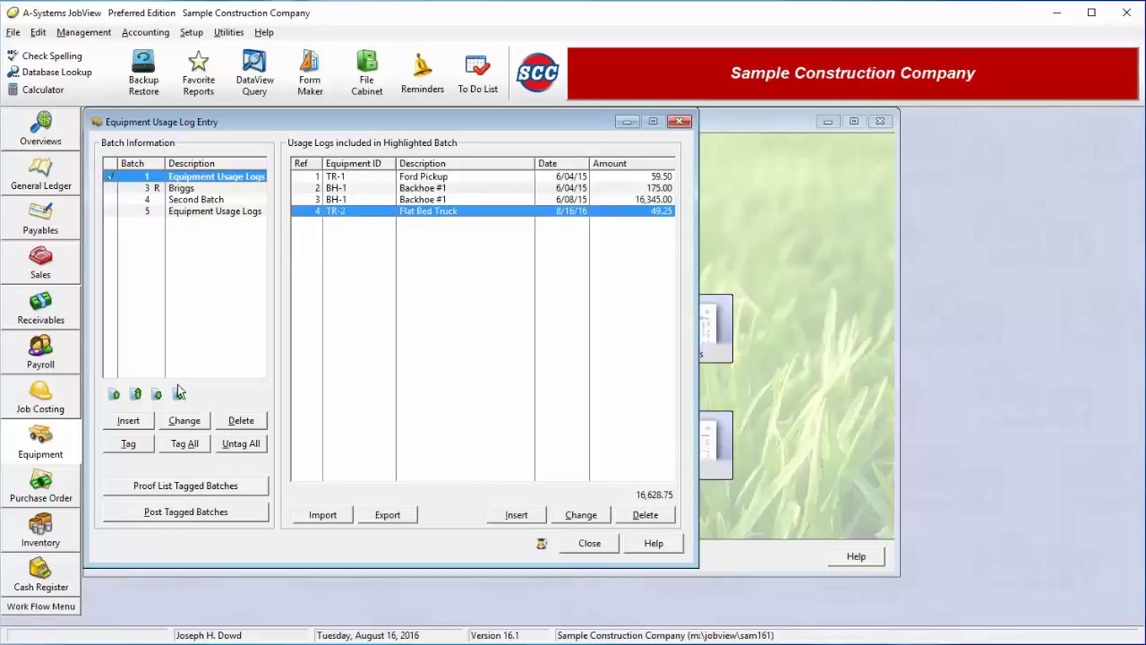
pyautogui.click(188, 484)
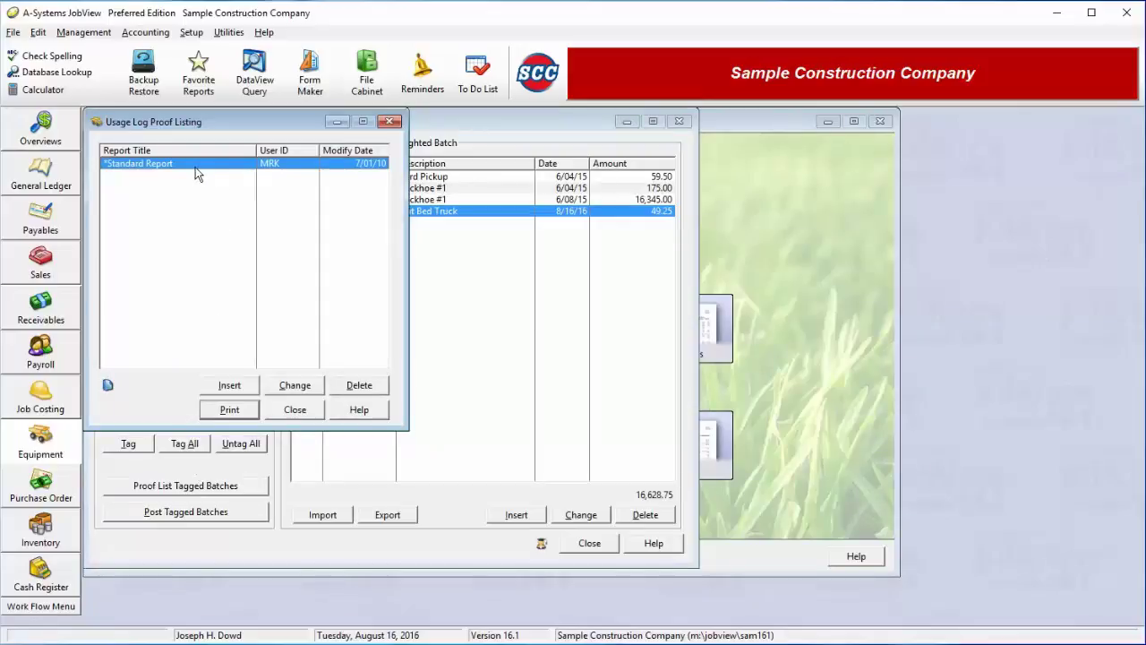
pyautogui.click(230, 410)
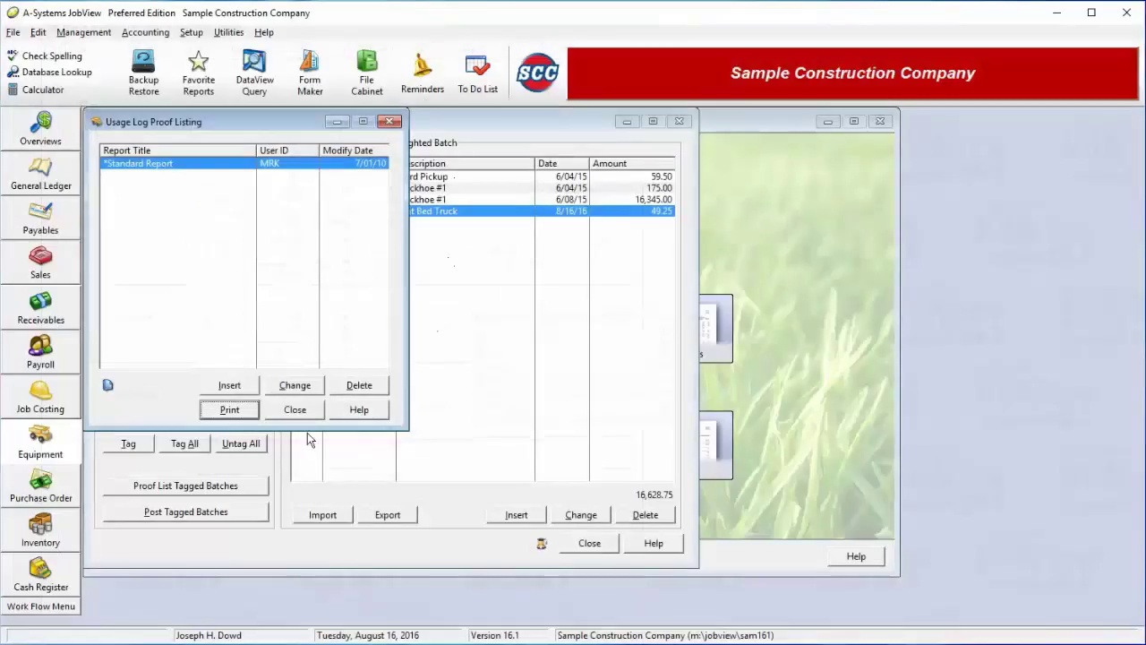
pyautogui.click(294, 409)
# Post the tagged batch without a backup to fiscal period 21 (Aug 2016), effective 8/16/16, and close the posted journal preview
pyautogui.click(208, 515)
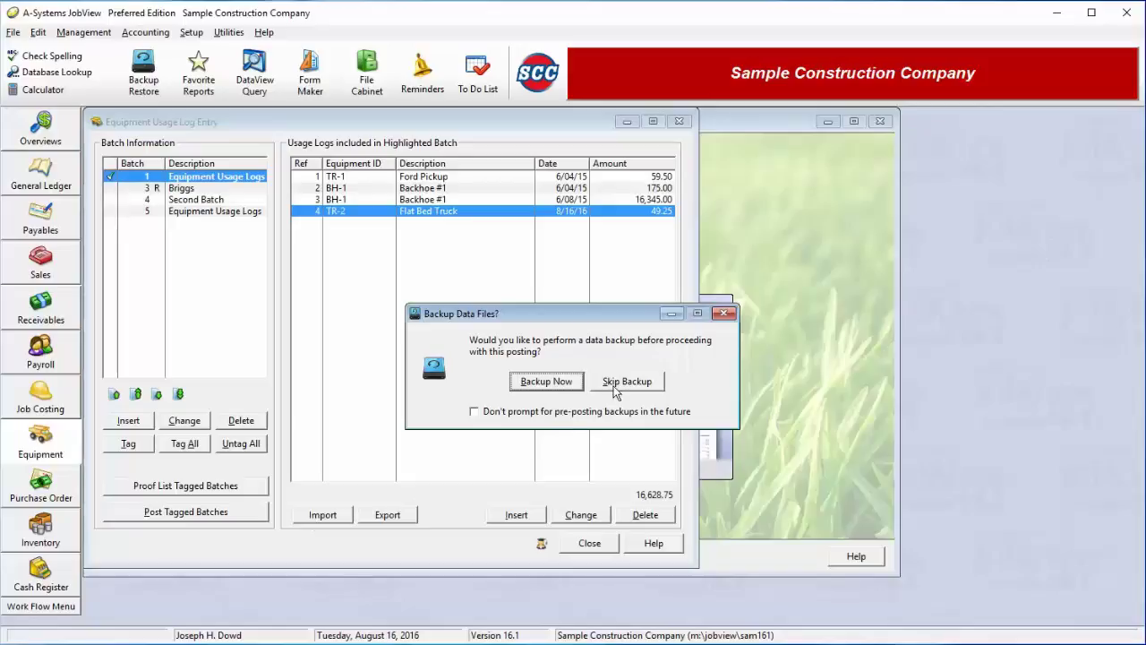
pyautogui.click(616, 382)
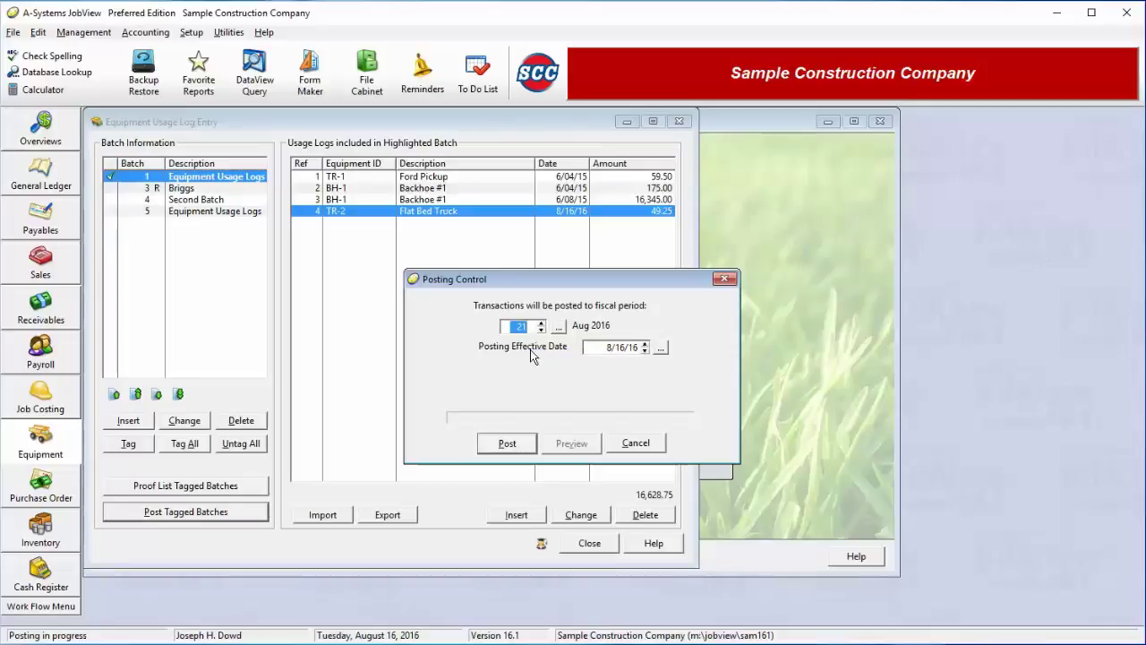
pyautogui.click(517, 450)
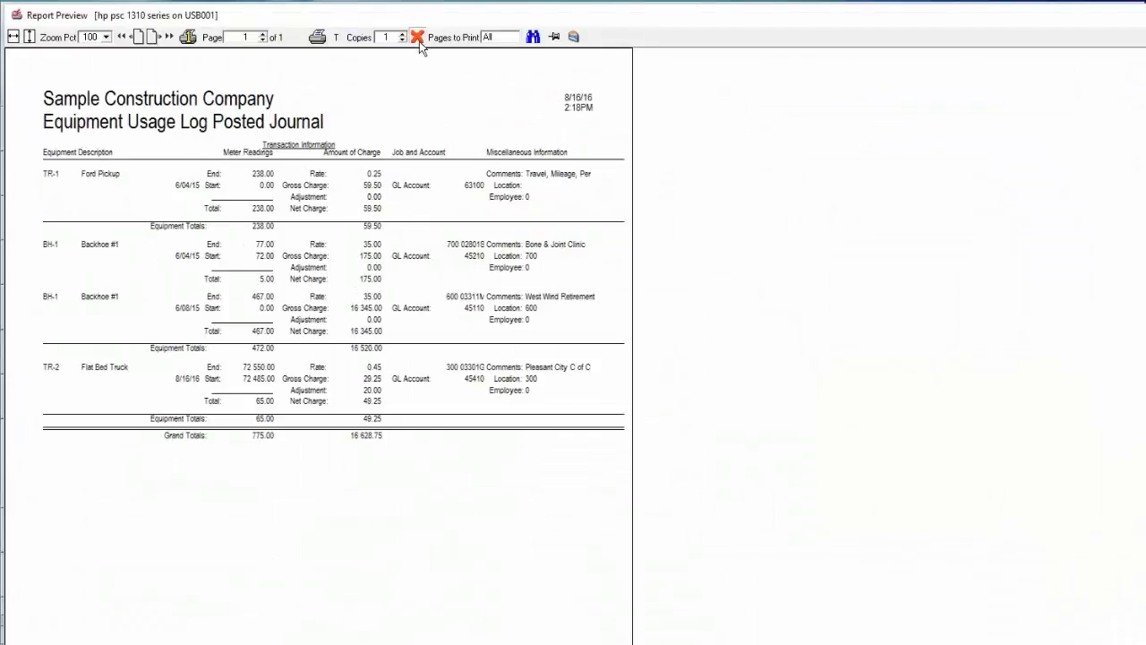
pyautogui.click(418, 37)
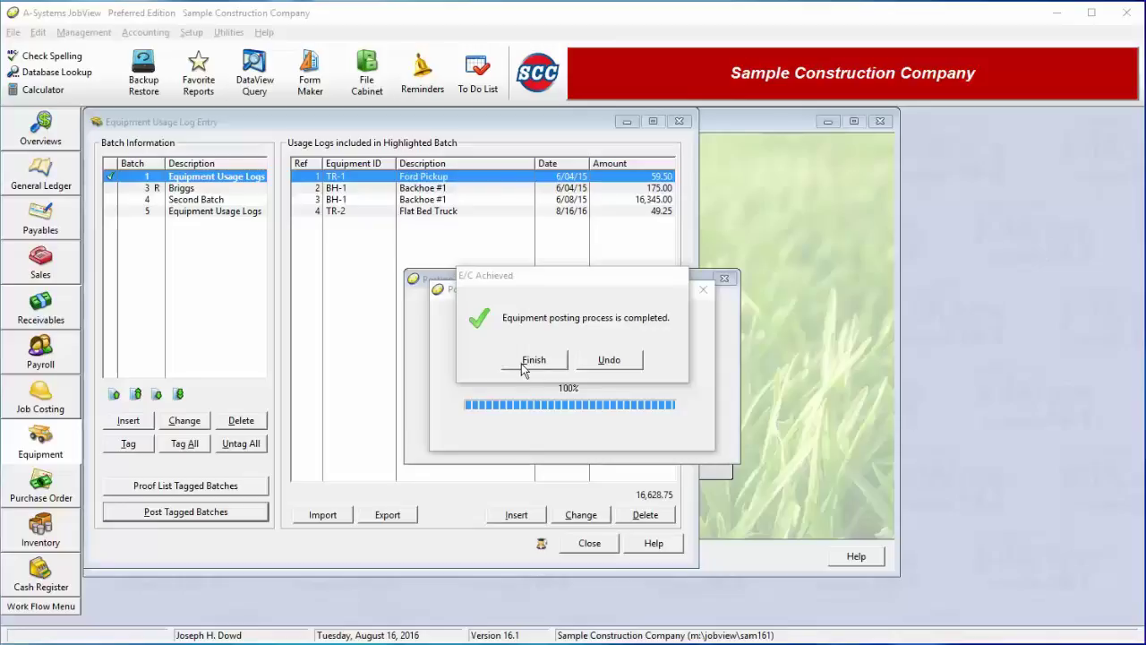
# Undo the equipment posting instead of finalizing it
pyautogui.click(551, 364)
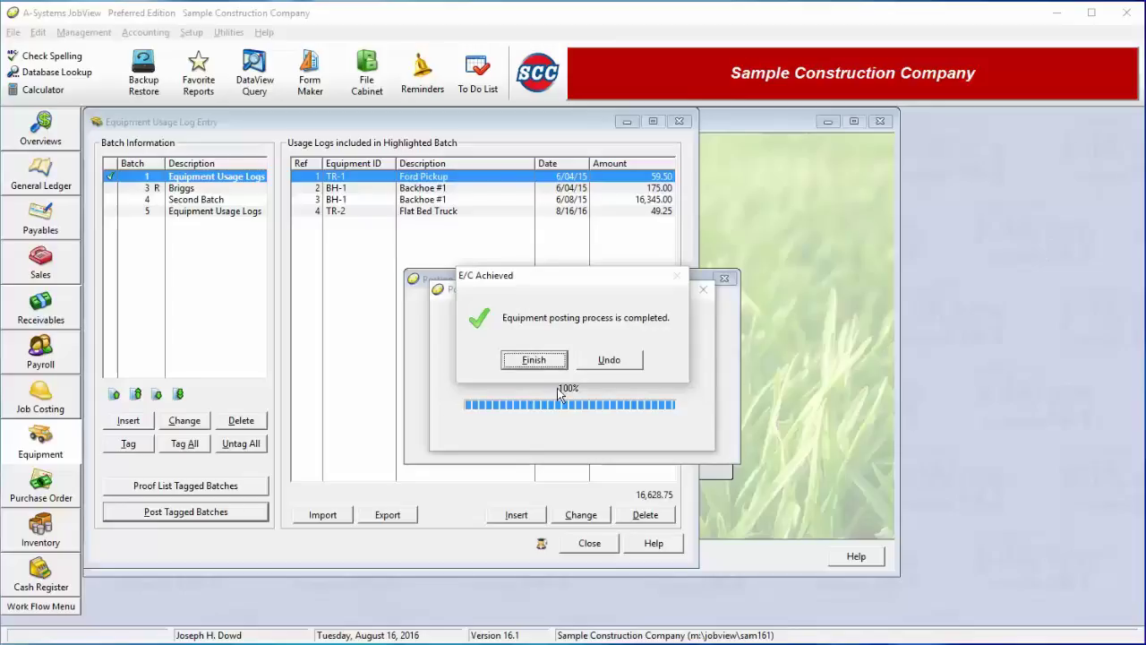
pyautogui.click(629, 362)
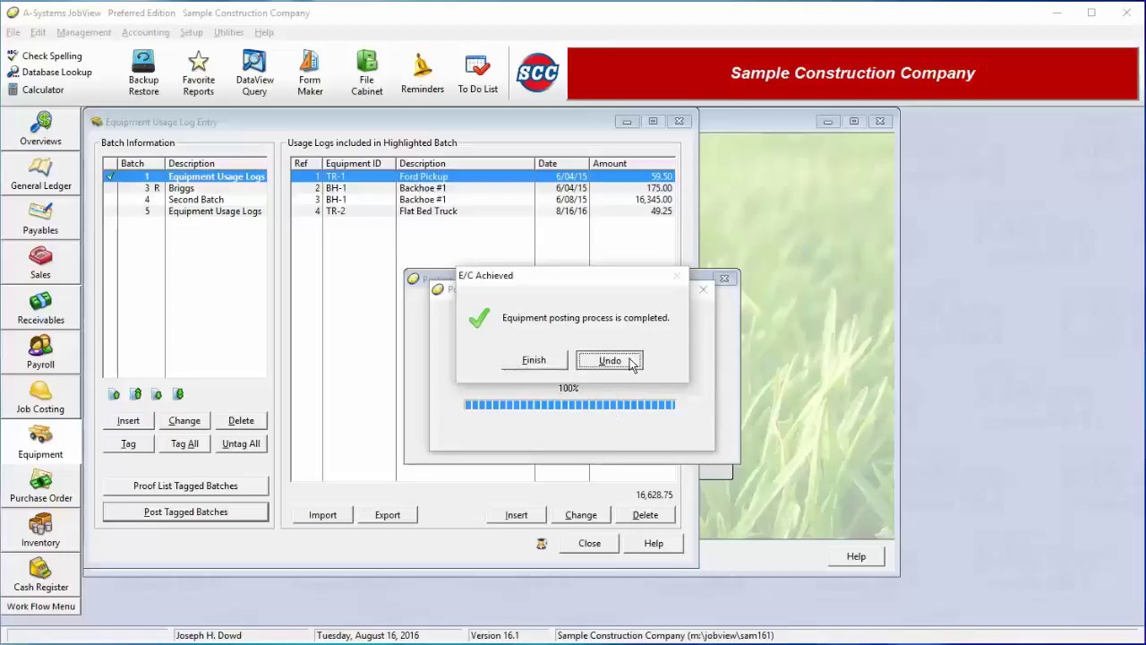